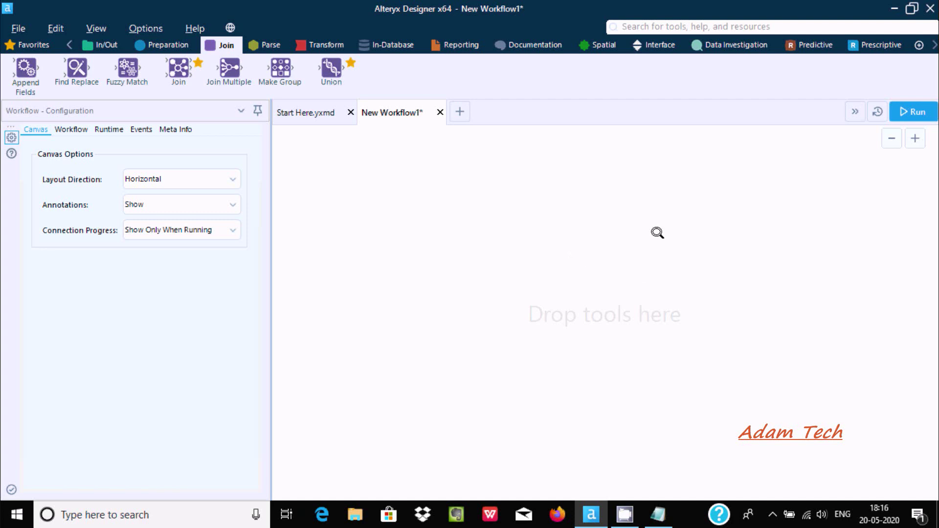
Place an Input Data tool from Favorites onto the canvas.
drag(271, 87, 281, 69)
drag(279, 67, 281, 70)
click(22, 40)
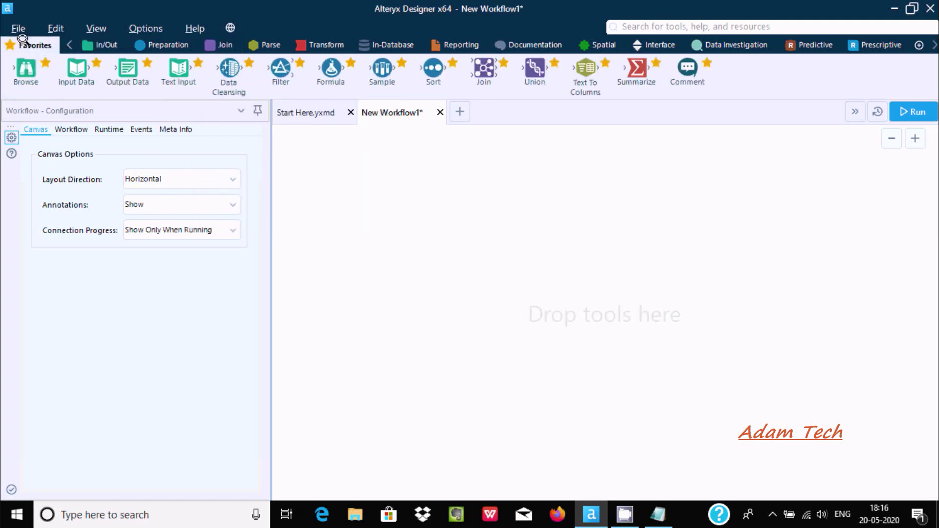
drag(337, 193, 338, 197)
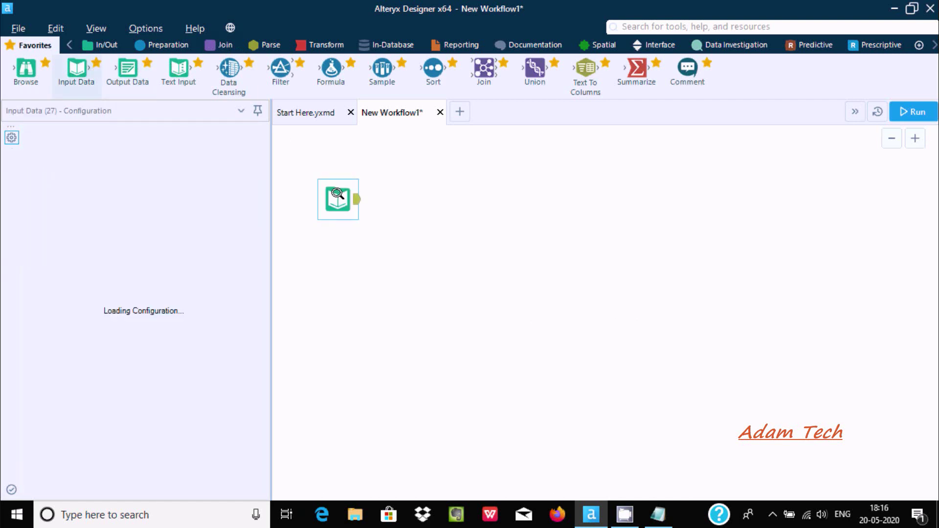
Point the input at Scott_Conn and query all columns (*) of SCOTT.EMP.
click(249, 143)
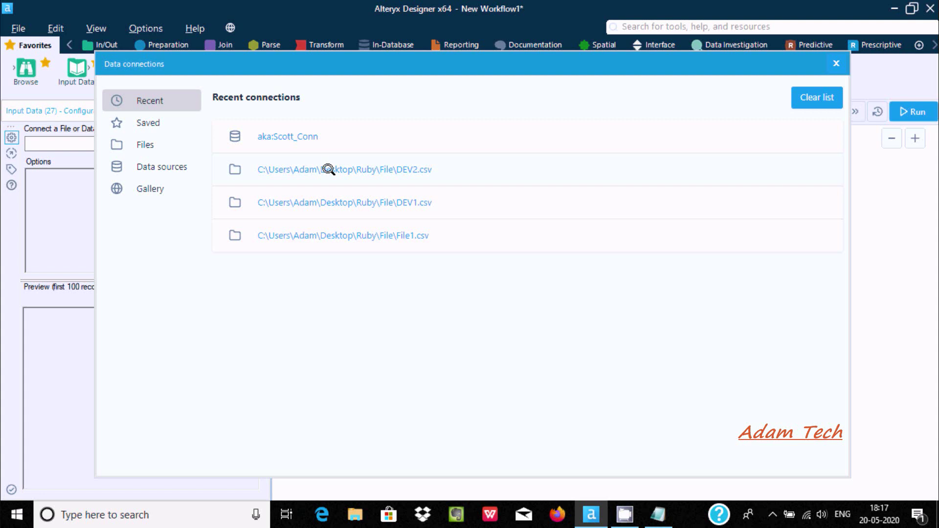
click(284, 131)
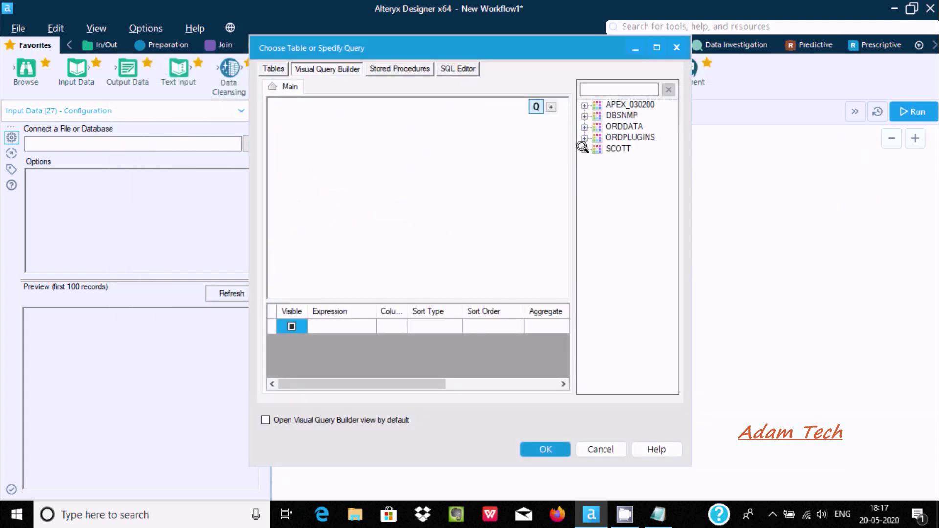
click(584, 148)
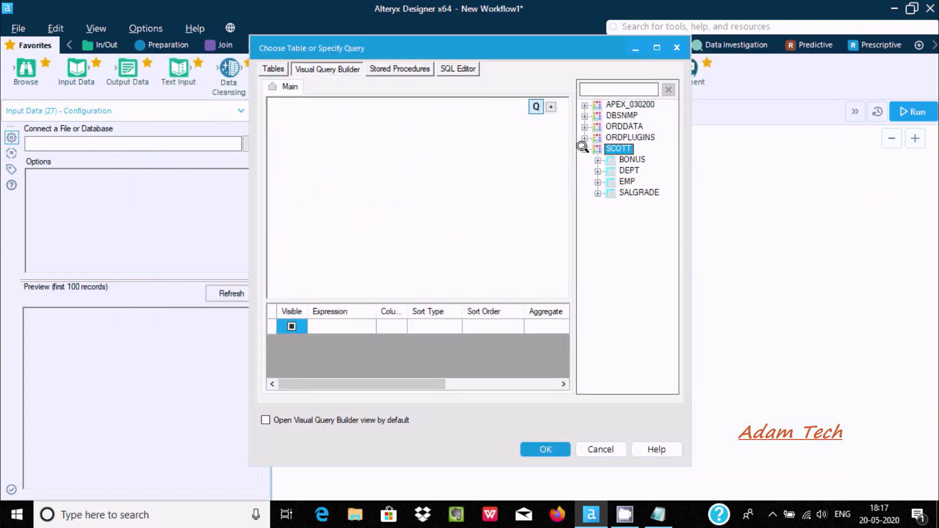
double_click(625, 181)
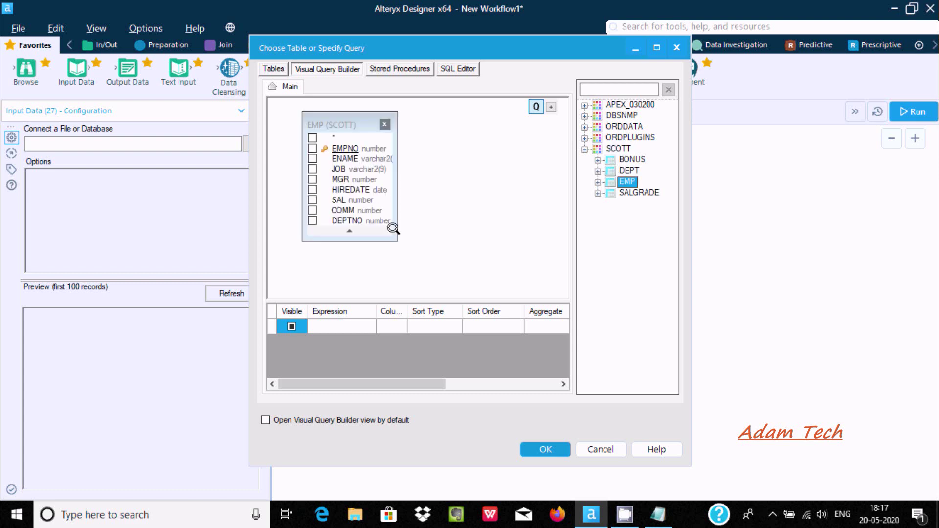
drag(393, 235, 461, 278)
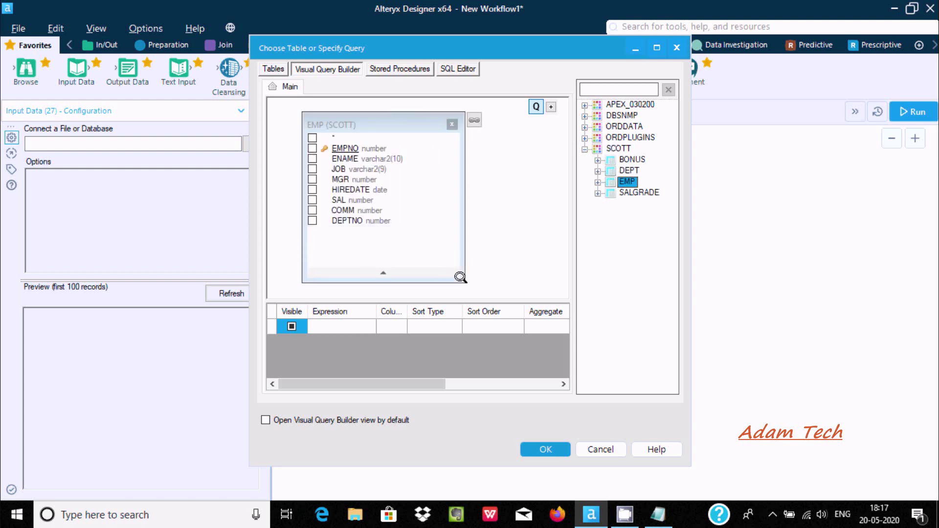
click(657, 48)
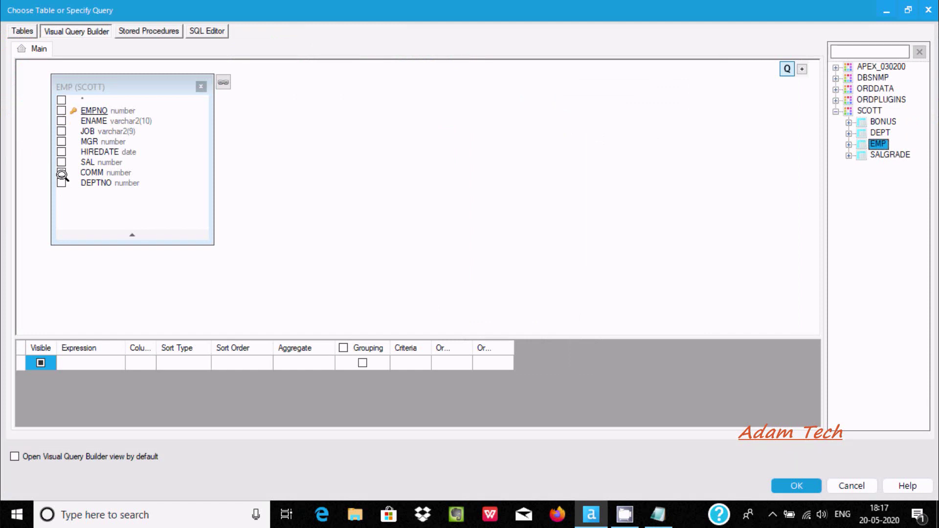
click(60, 100)
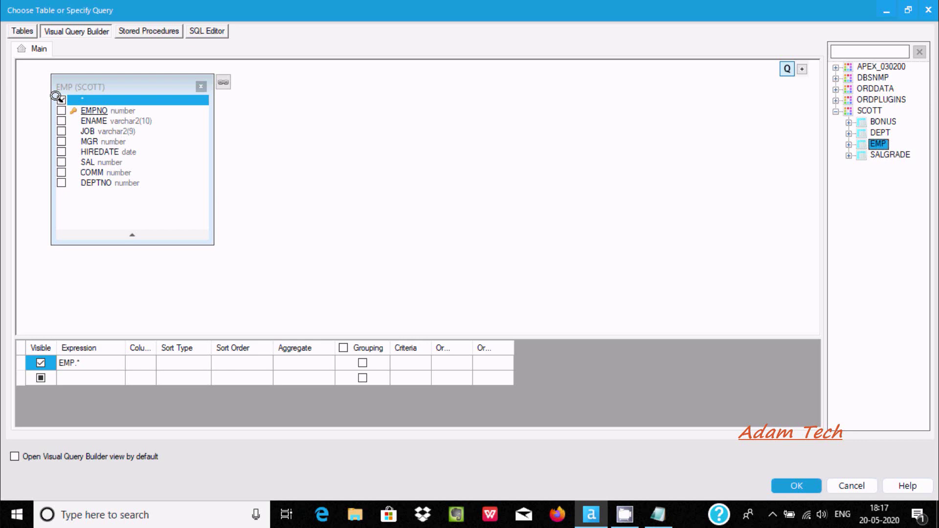
click(768, 482)
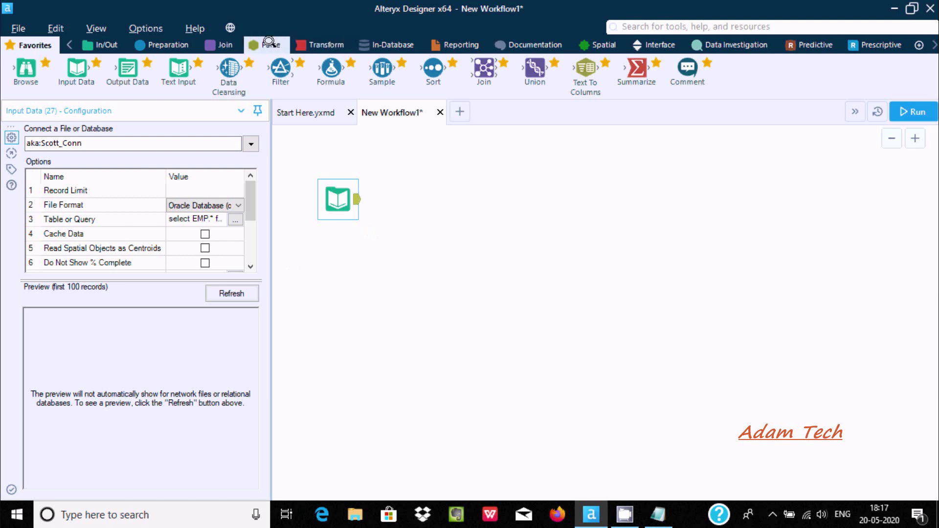
Connect a Make Group tool after the EMP input, with keys EMPNO and ENAME.
click(224, 44)
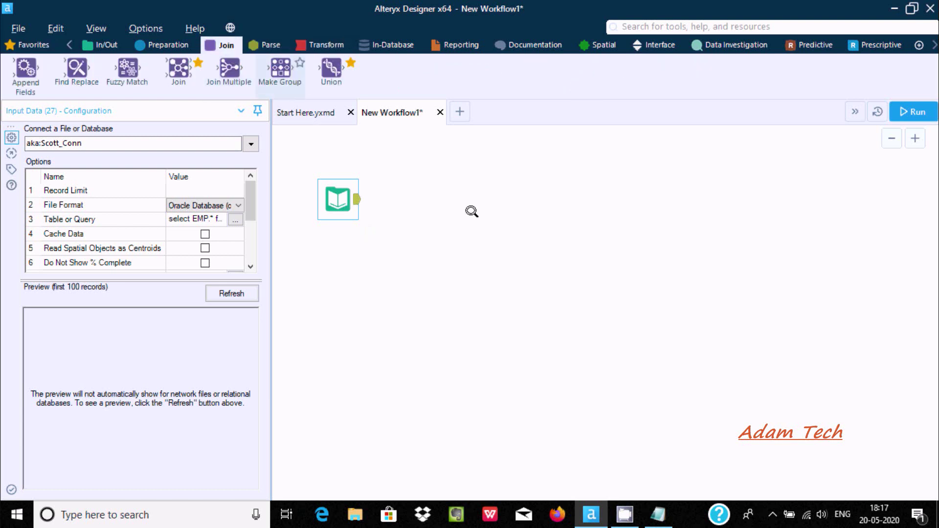
drag(460, 193, 462, 198)
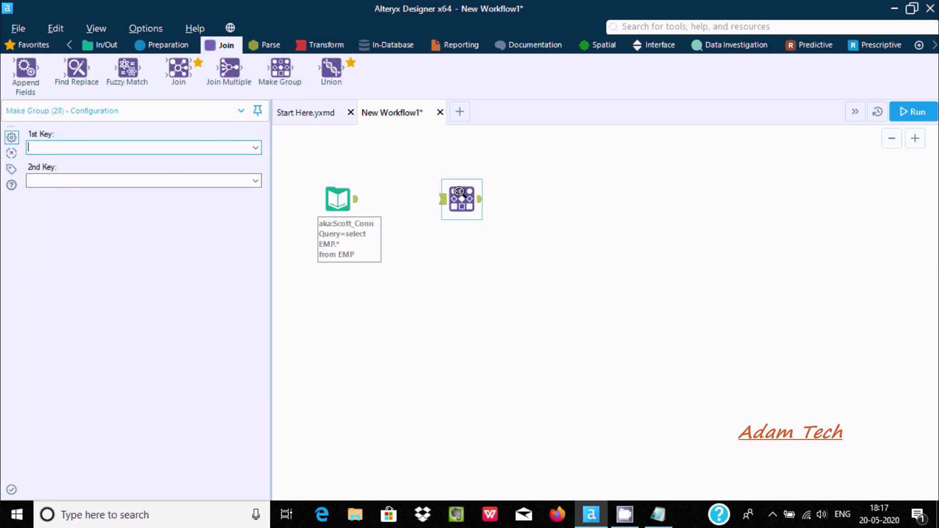
drag(356, 199, 442, 199)
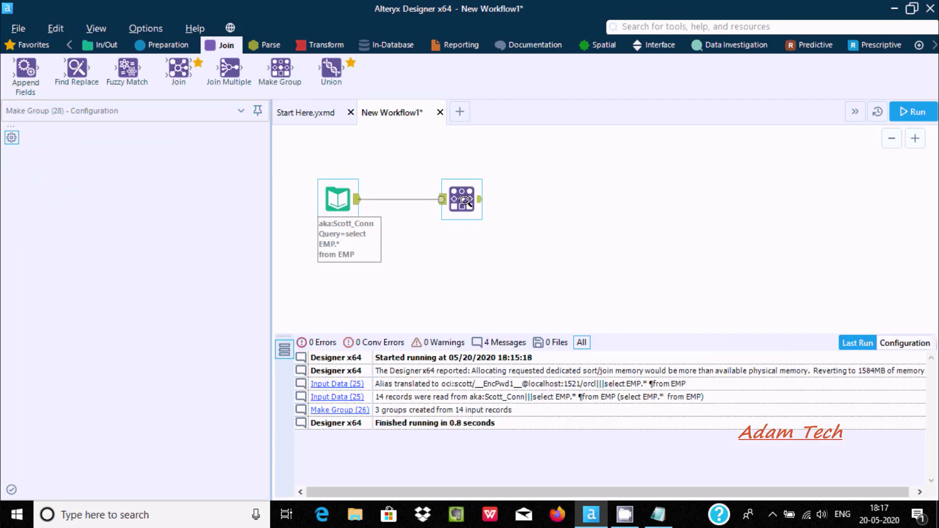
click(461, 201)
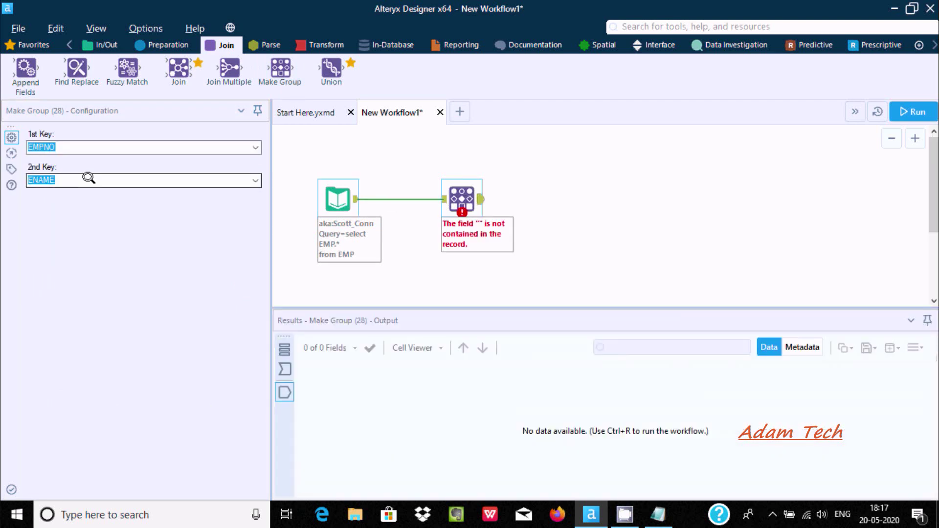
Link a Report Text tool after Make Group, then review the Make Group and EMP settings.
click(460, 44)
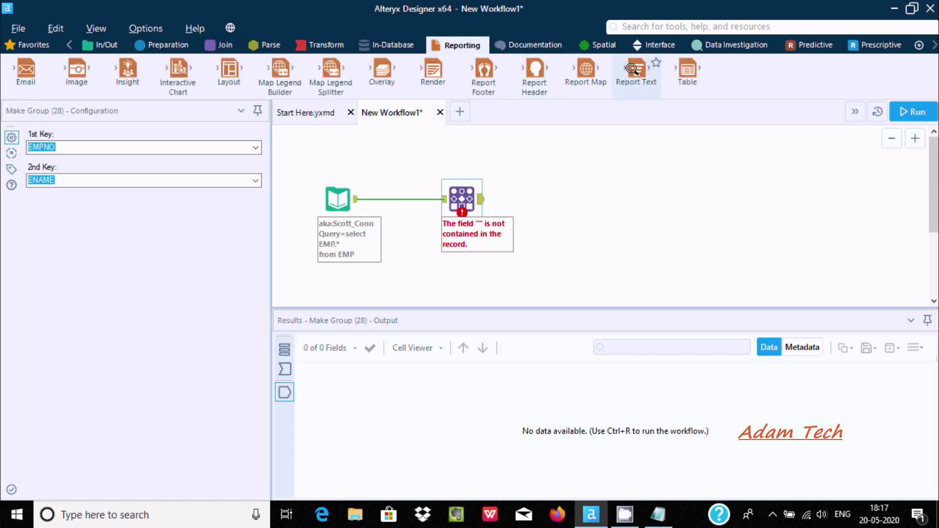
drag(609, 187, 600, 204)
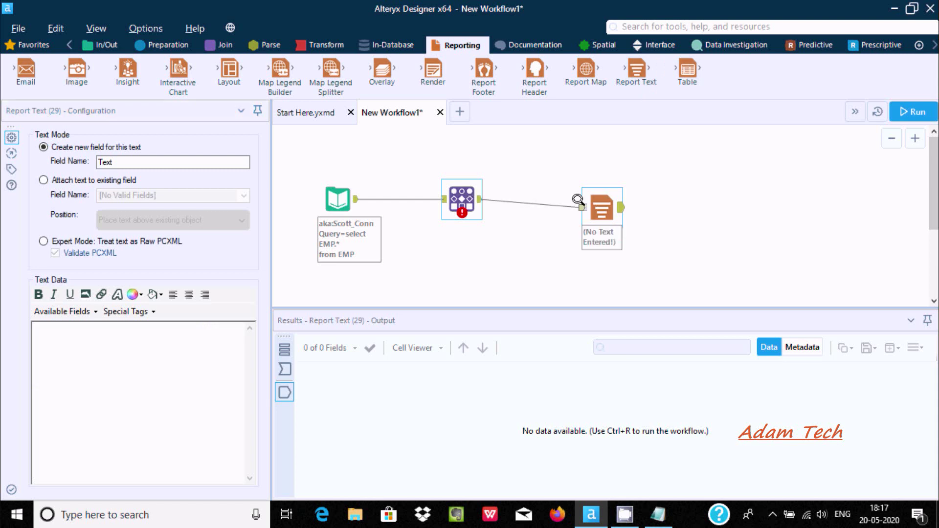
drag(479, 199, 583, 208)
click(639, 171)
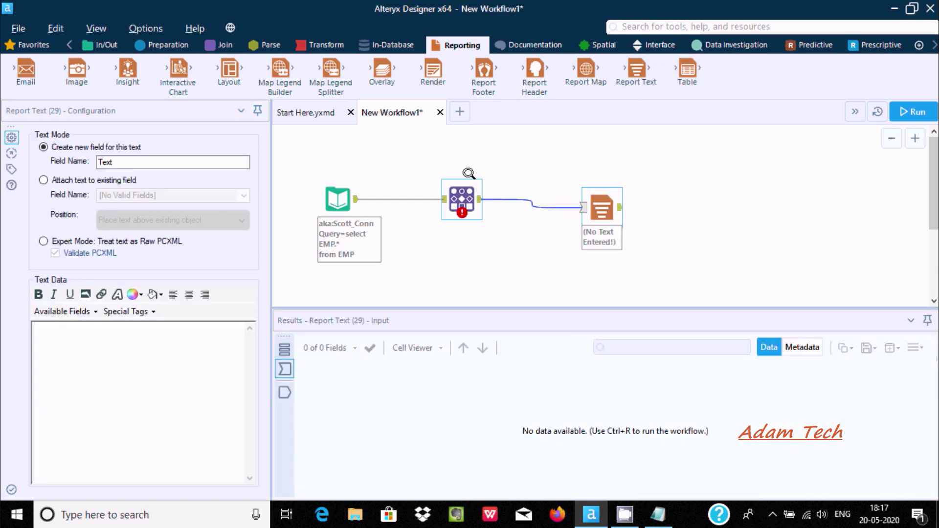
click(465, 192)
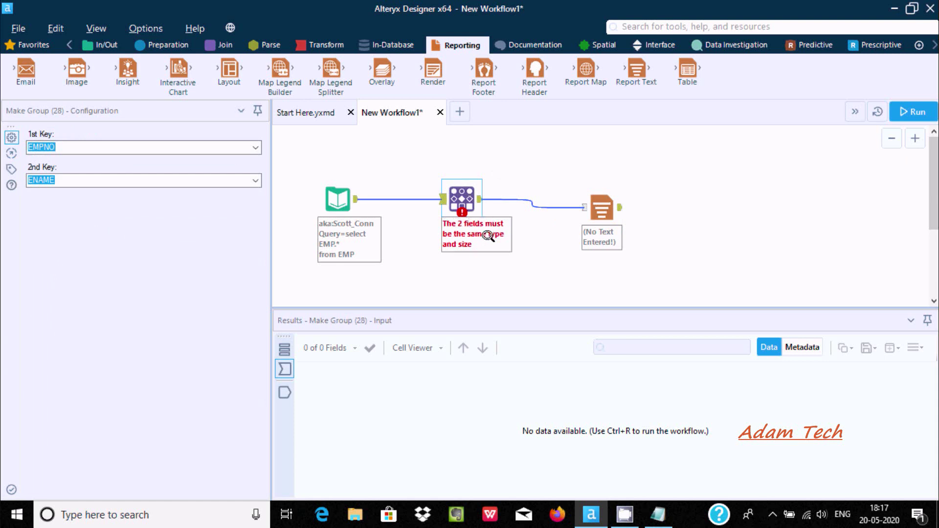
click(335, 195)
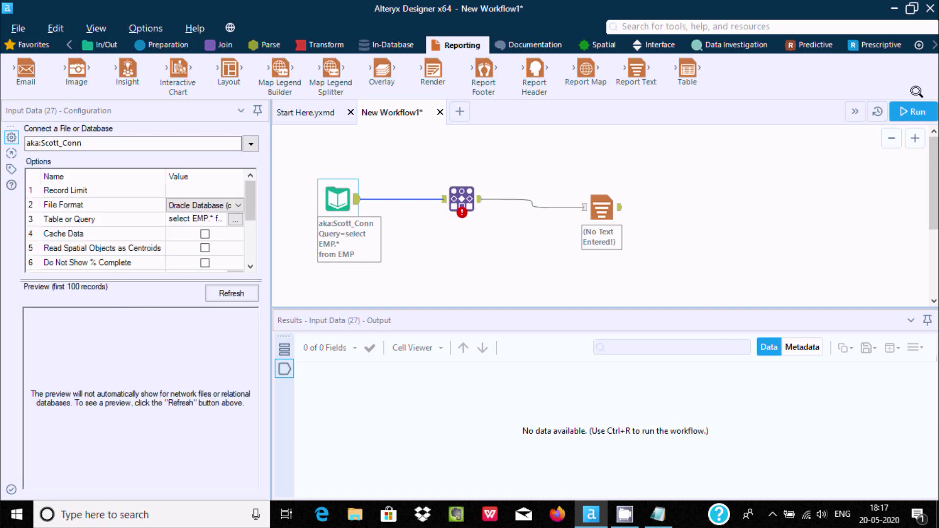
Run the workflow and compare Make Group's key-type error with the 14 EMP records.
click(912, 112)
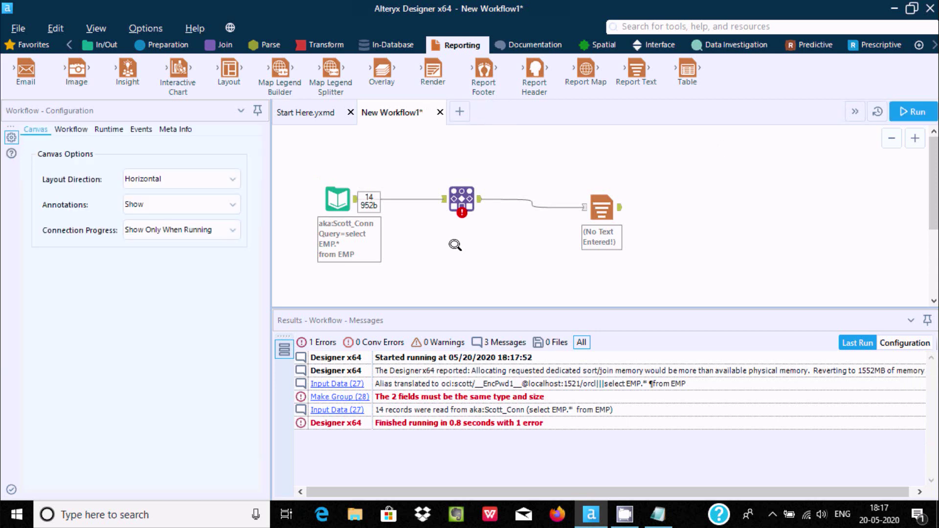
click(324, 189)
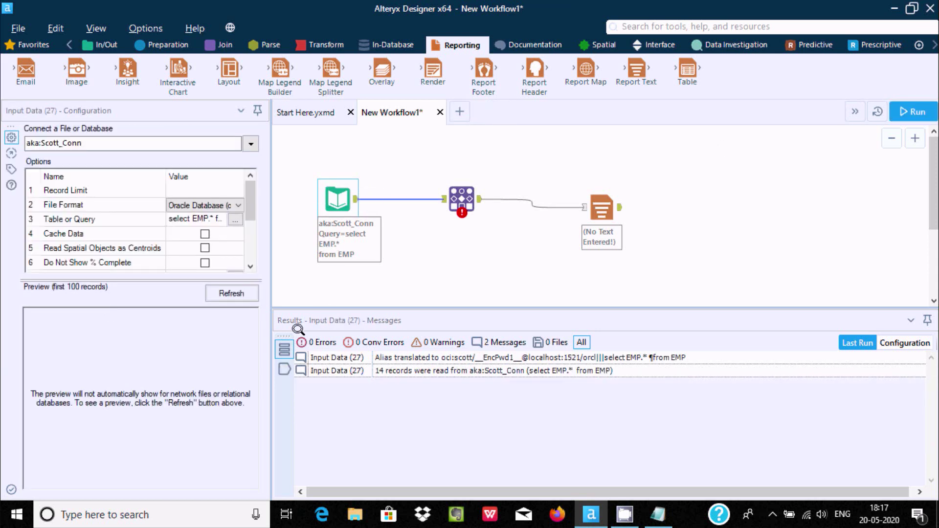
click(285, 369)
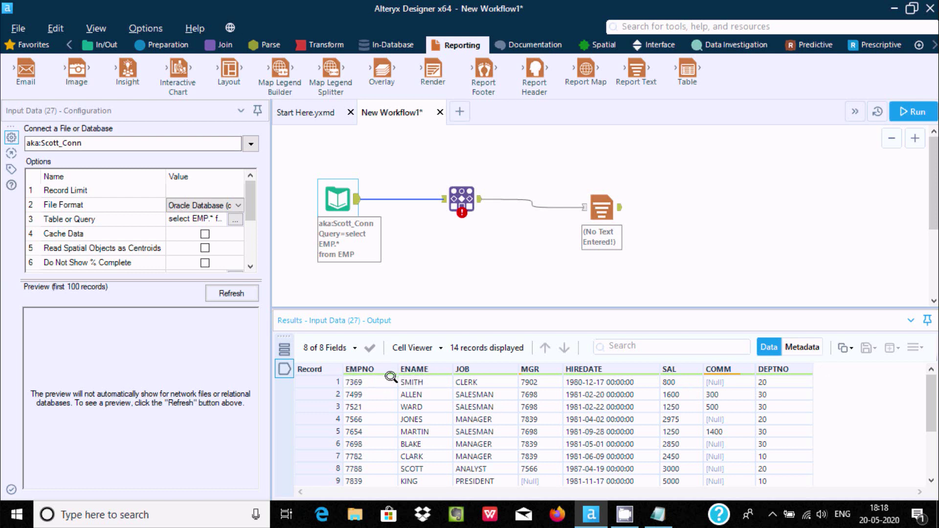
click(460, 197)
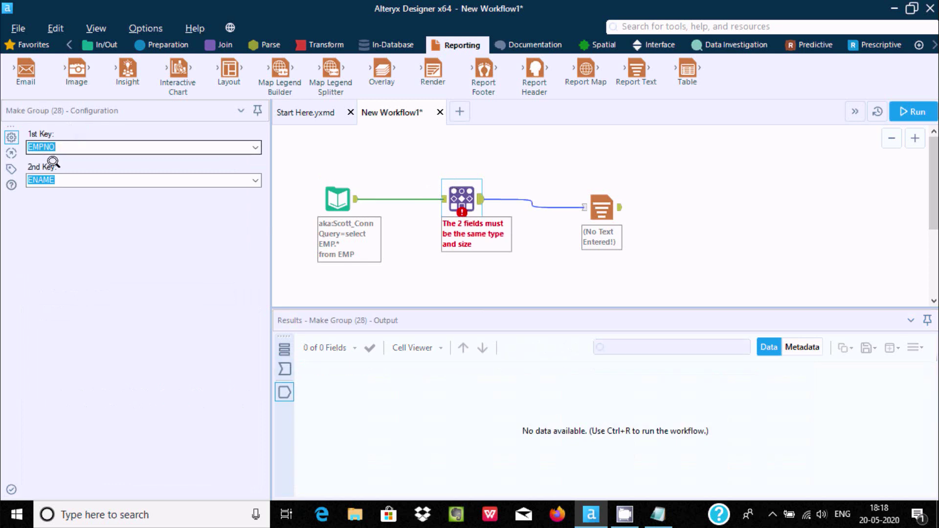
click(333, 193)
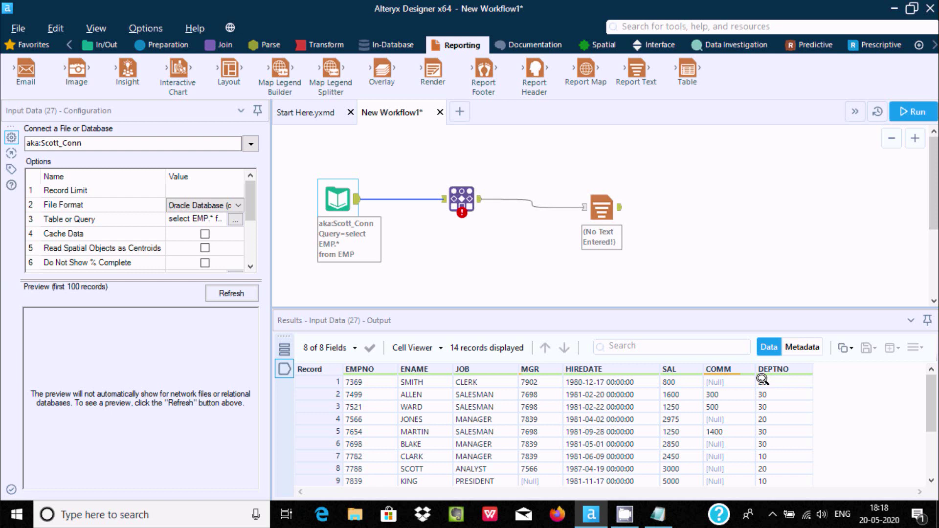
click(457, 188)
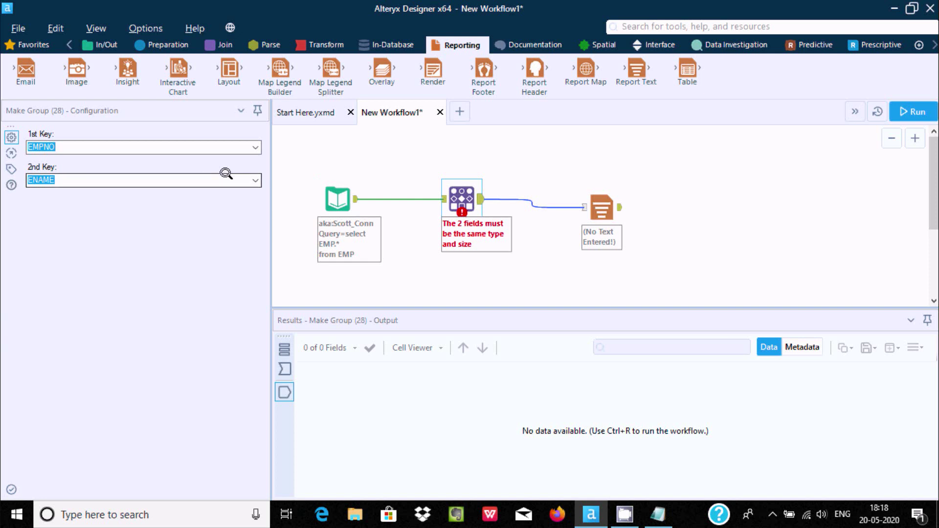
Change Make Group's second key to DEPTNO and rerun the workflow.
click(255, 180)
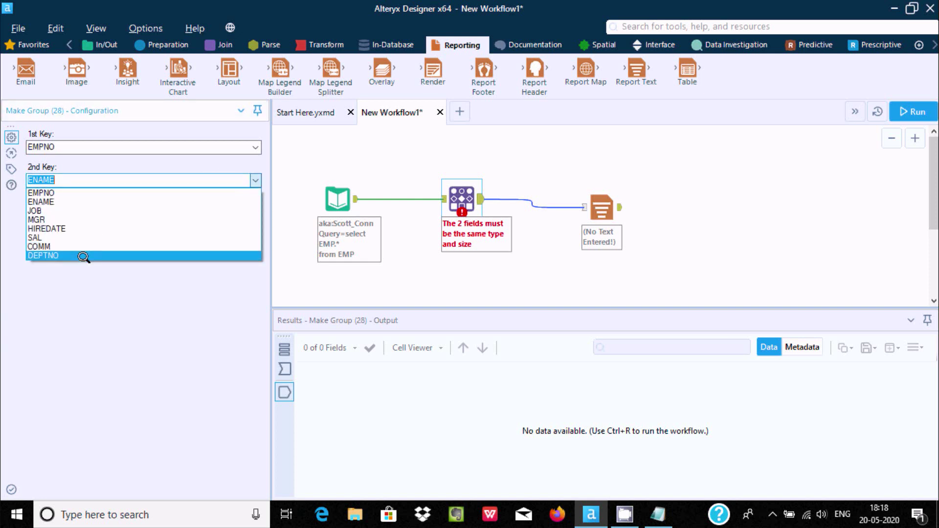
click(83, 256)
click(419, 151)
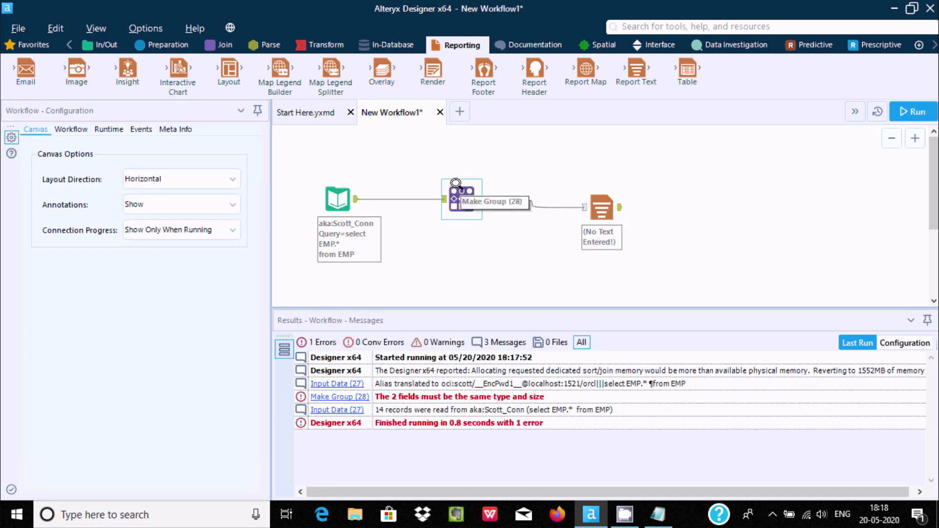
click(916, 112)
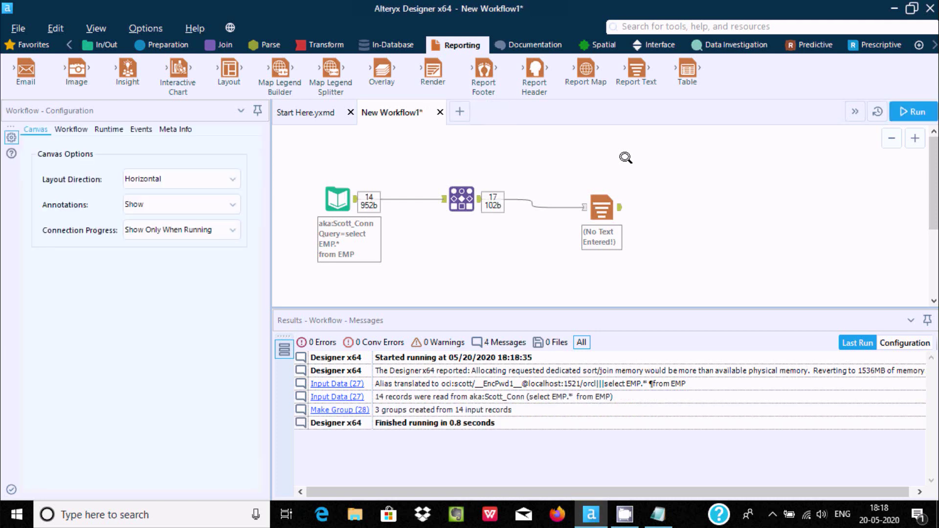
Inspect the Make Group groups and Report Text records 6, 11 and 12.
click(461, 199)
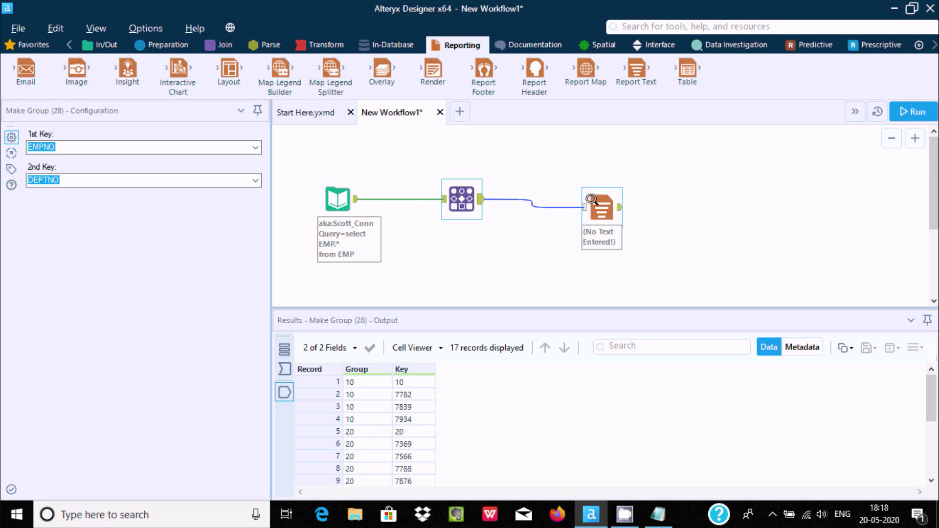
click(591, 199)
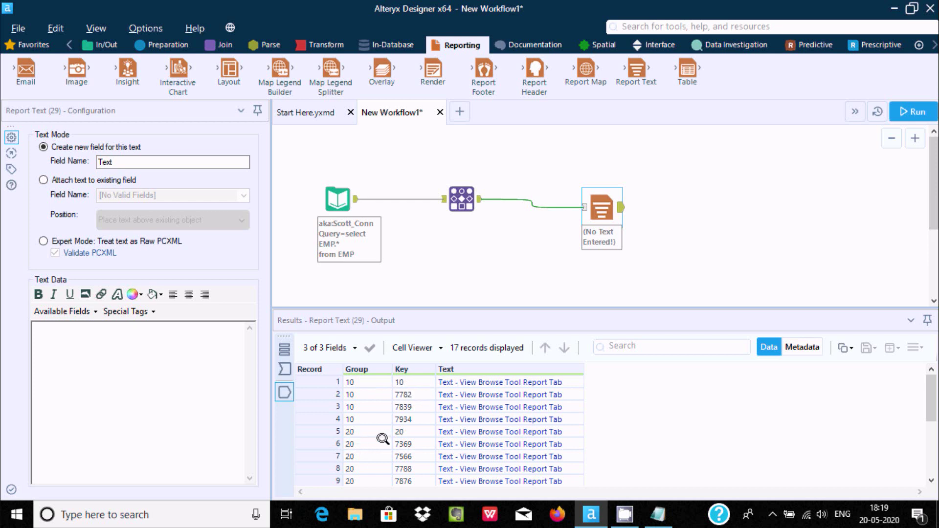
click(359, 444)
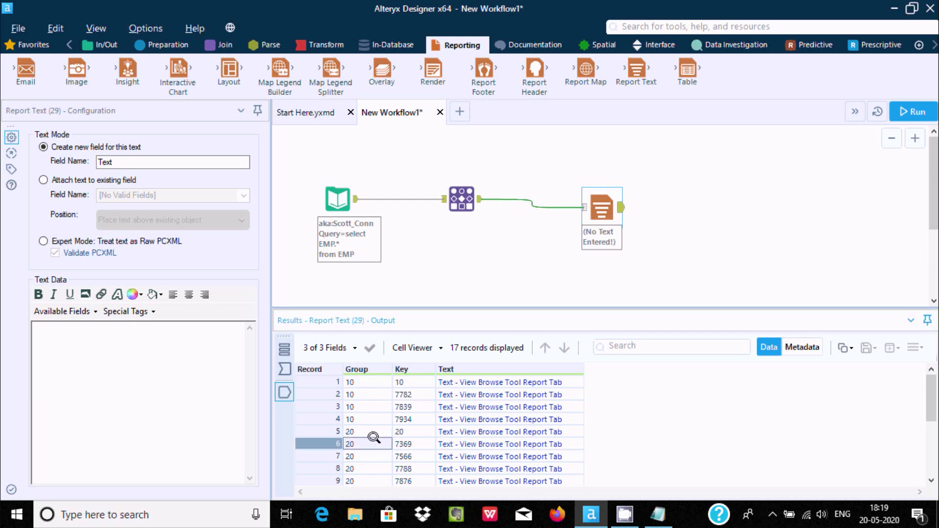
scroll(394, 419, down, 2)
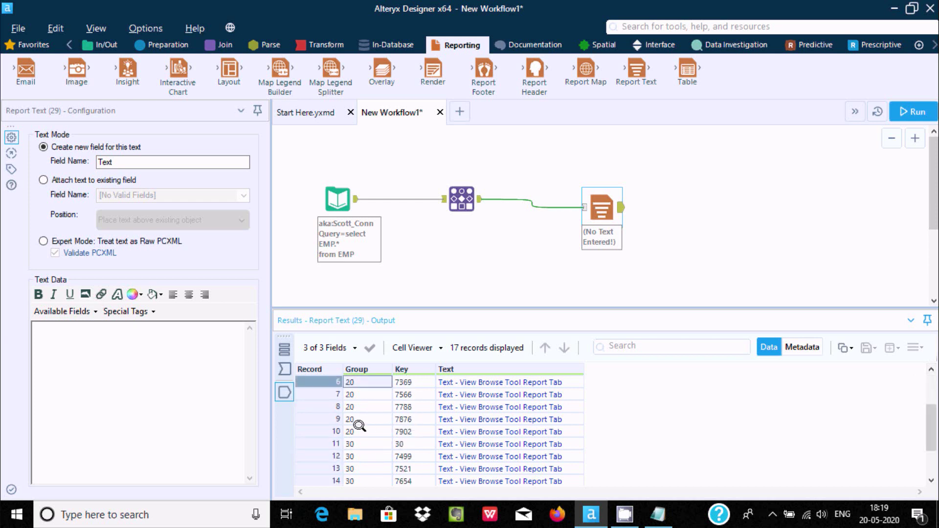
click(345, 444)
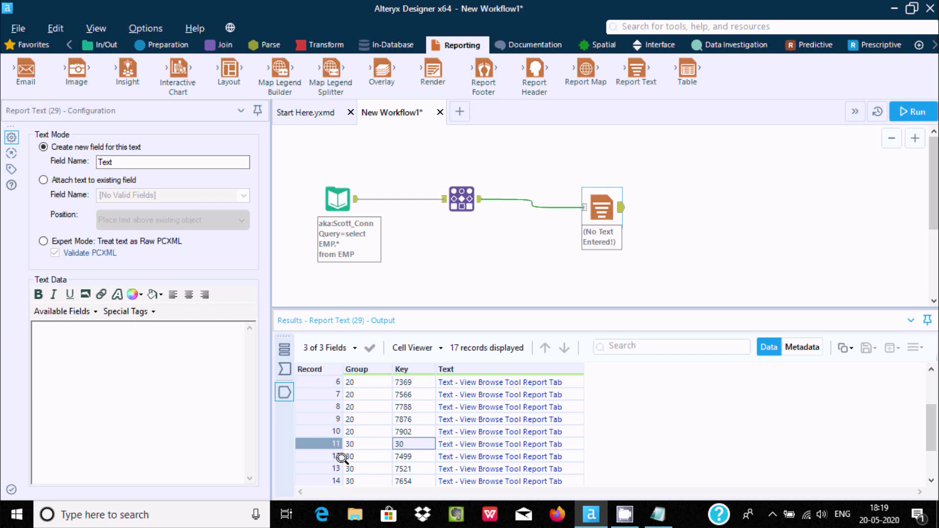
click(383, 458)
scroll(928, 400, down, 1)
scroll(928, 400, down, 1)
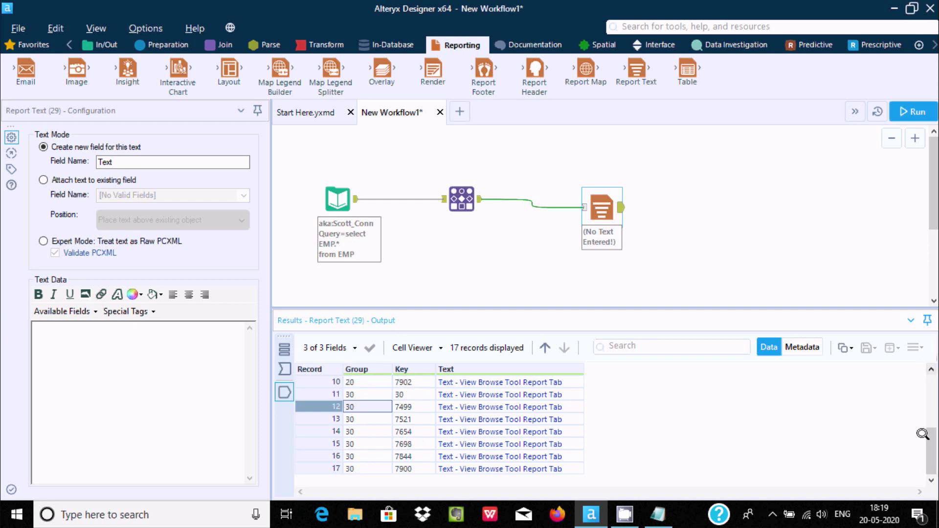
drag(929, 448, 929, 397)
Review the Make Group output and the Oracle employee records.
click(458, 203)
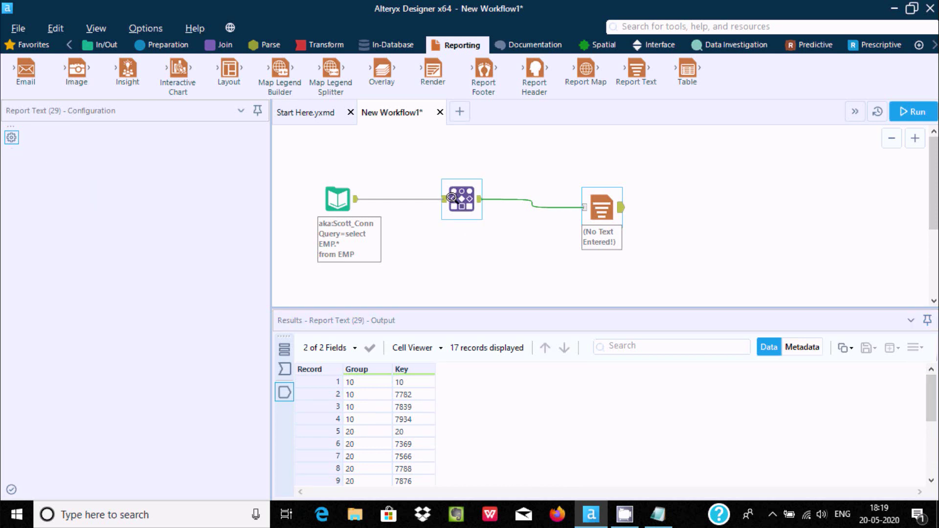
click(338, 202)
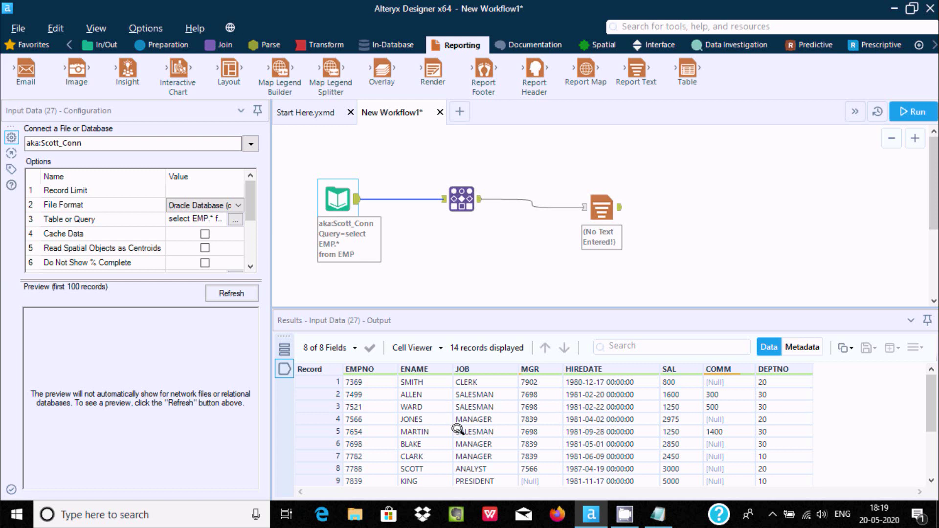
click(462, 212)
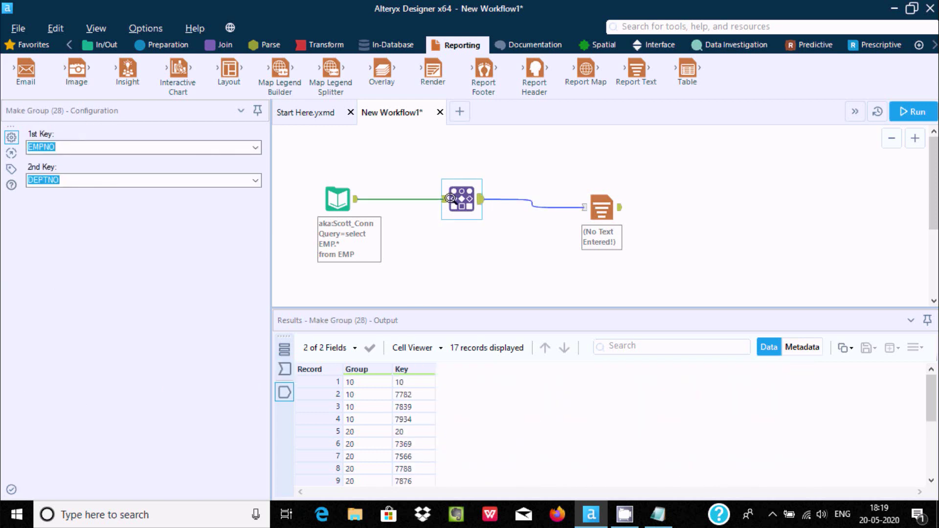
Set ENAME as the first key and JOB as the second, then run with Ctrl+R.
click(250, 152)
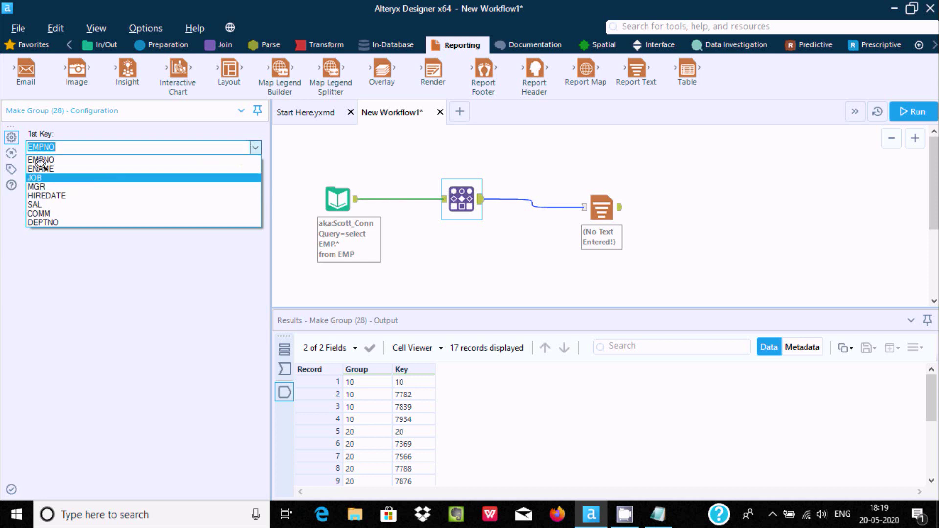
click(42, 167)
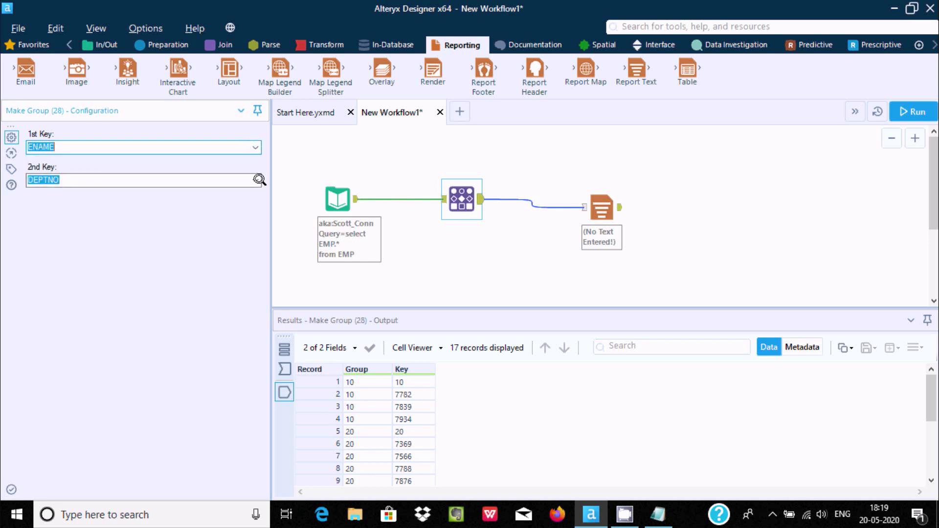
click(259, 180)
click(117, 210)
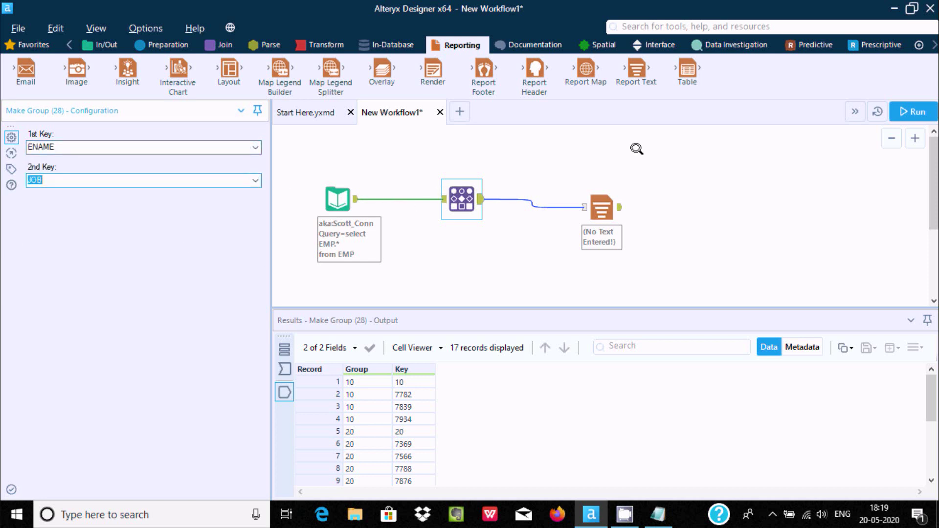
key(ctrl+r)
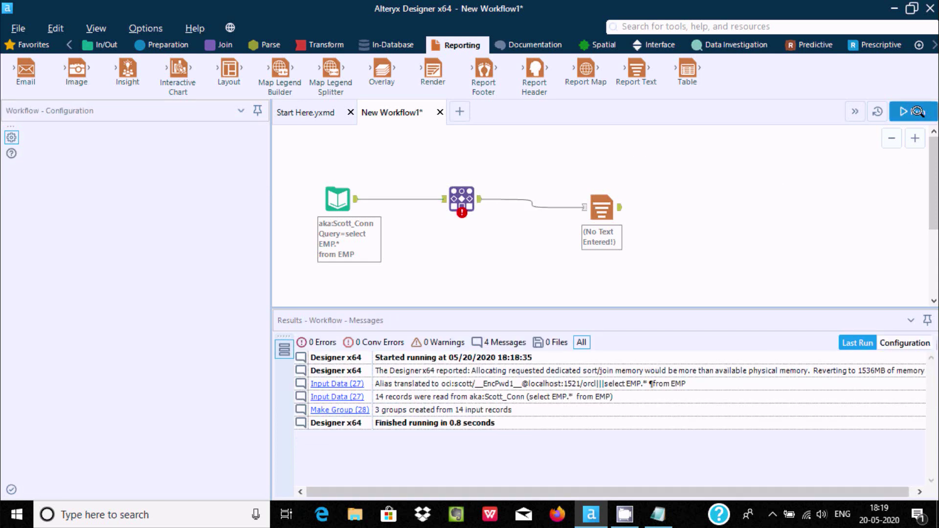
Rerun with ENAME/JOB keys and compare the type-and-size error against the EMP records.
click(934, 115)
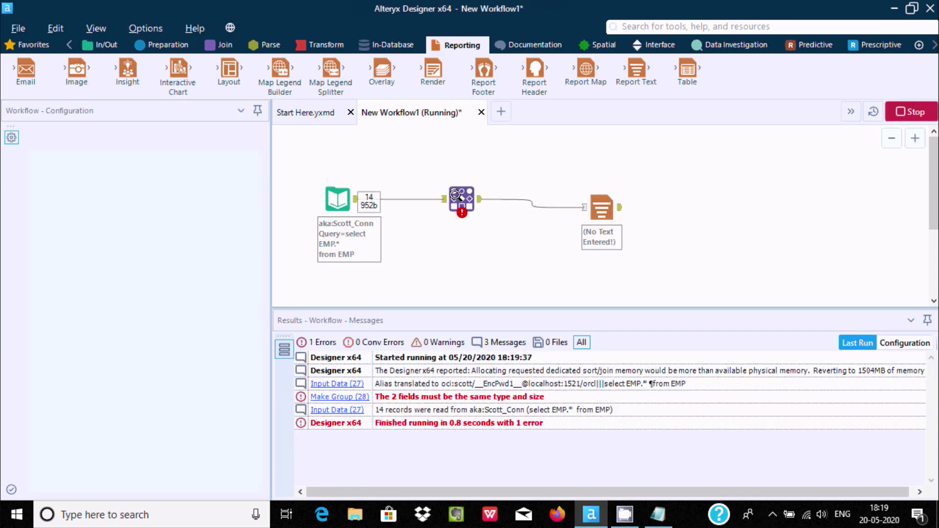
click(454, 196)
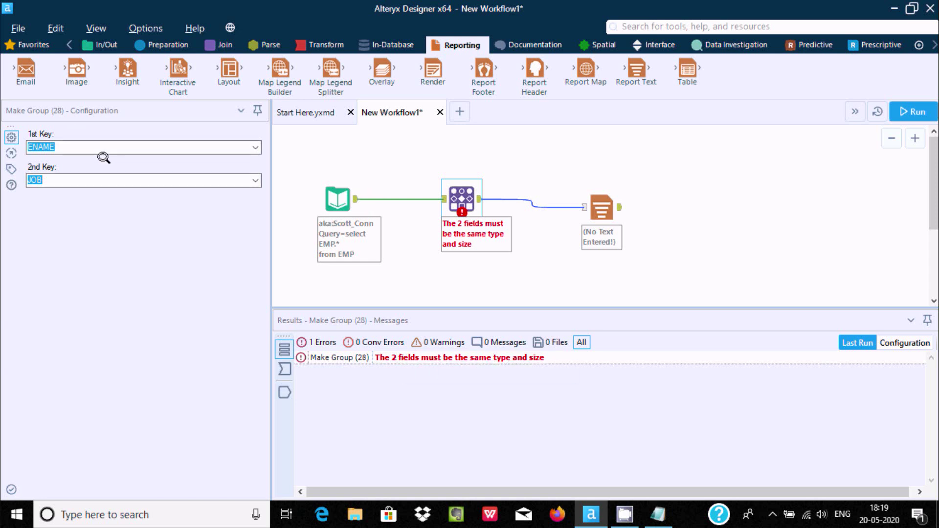
click(341, 185)
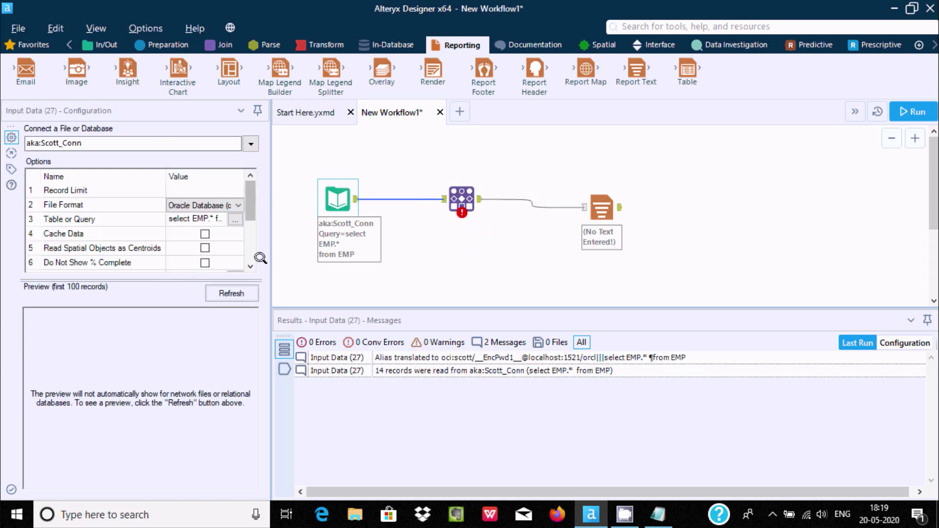
click(284, 369)
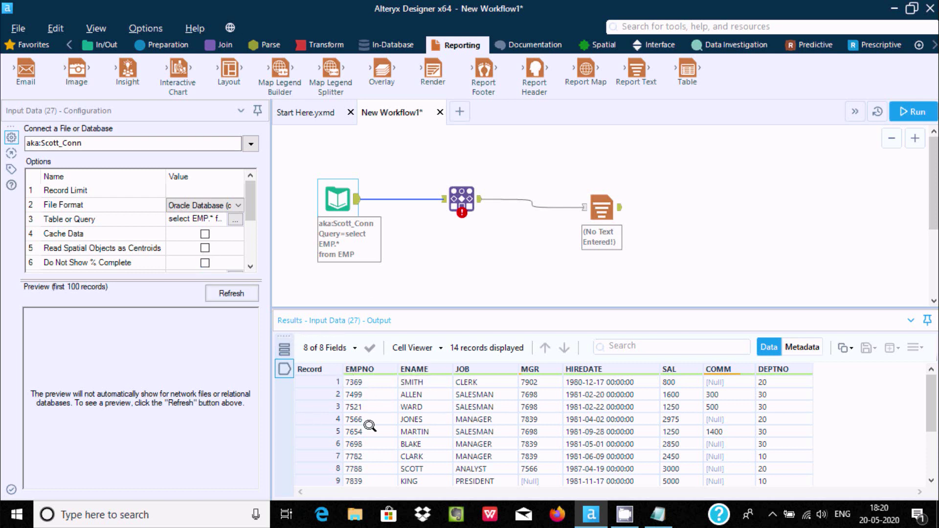
click(461, 199)
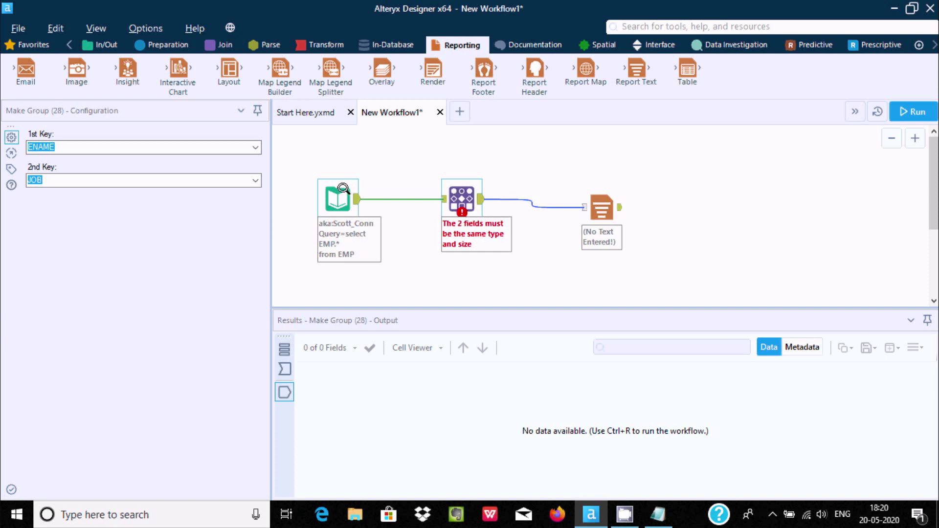
Set EMPNO as the first key and HIREDATE as the second key.
click(256, 148)
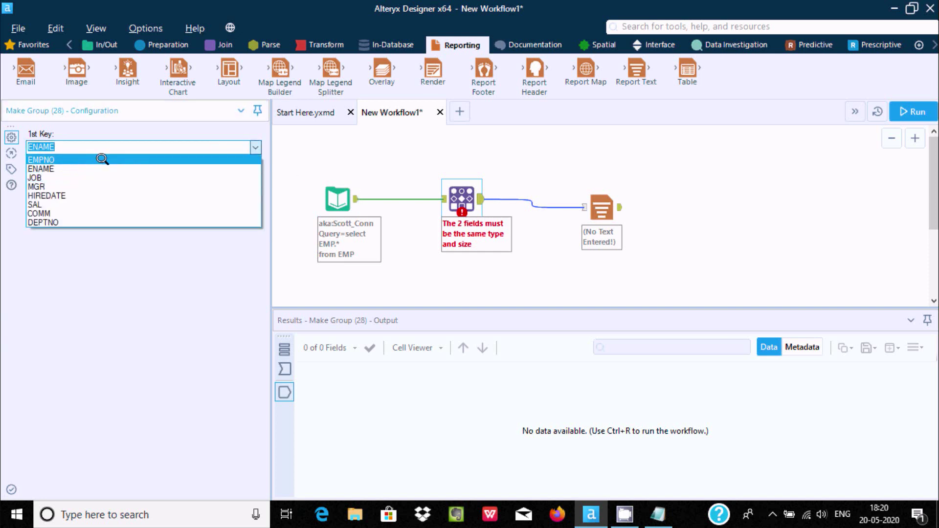
click(213, 159)
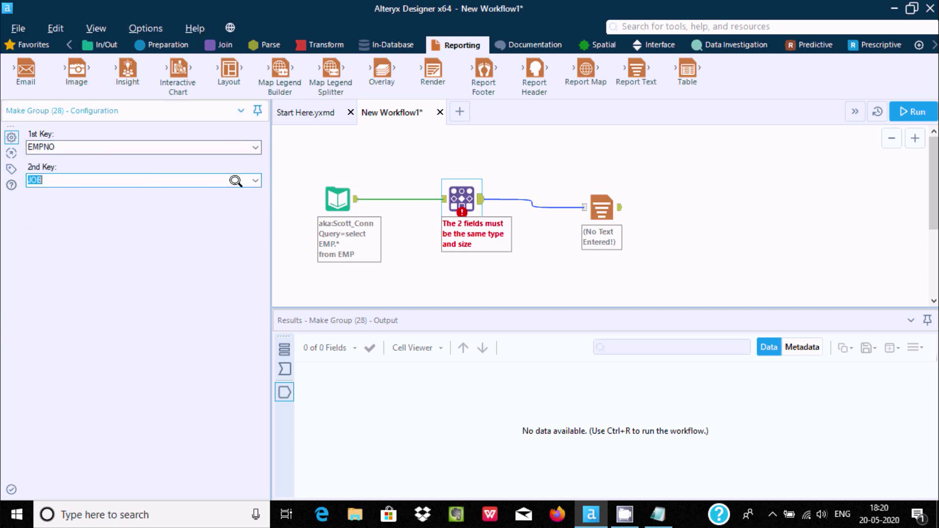
click(255, 181)
click(48, 229)
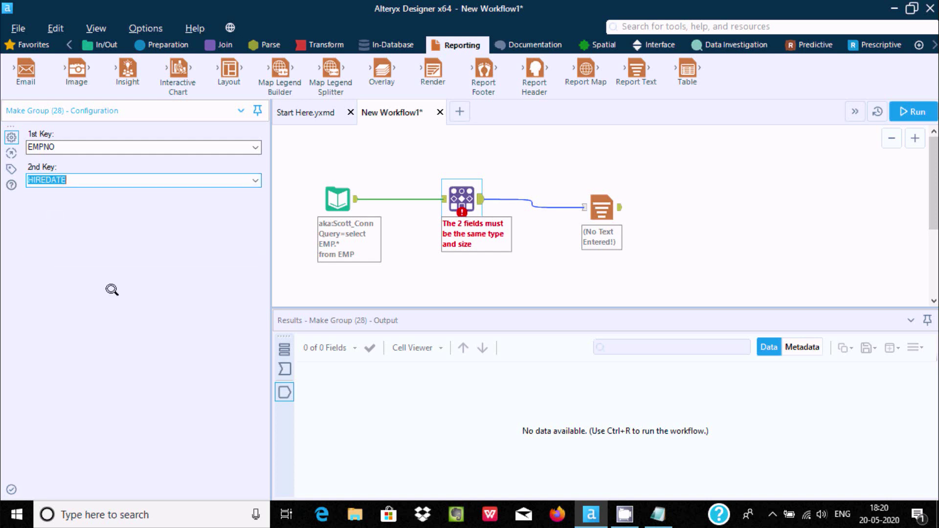
click(623, 170)
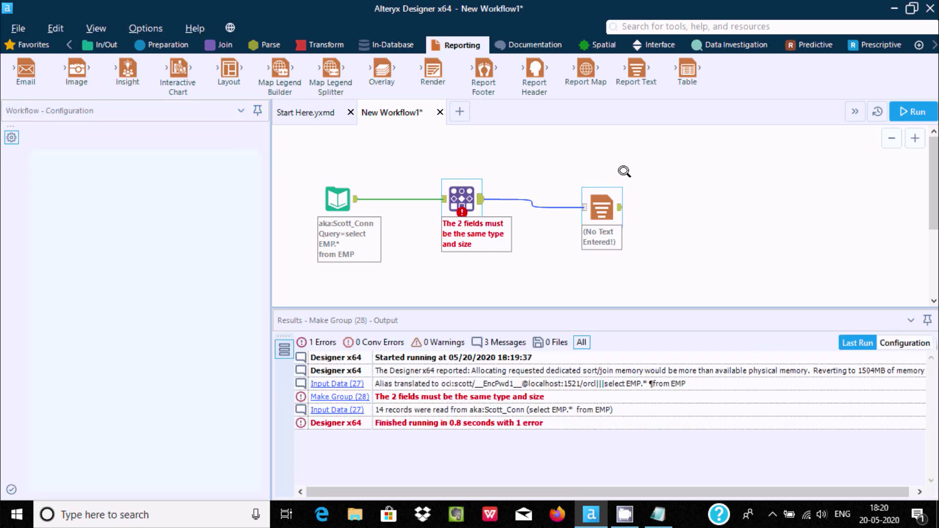
Switch the second key to DEPTNO and run the workflow with Ctrl+R.
click(461, 188)
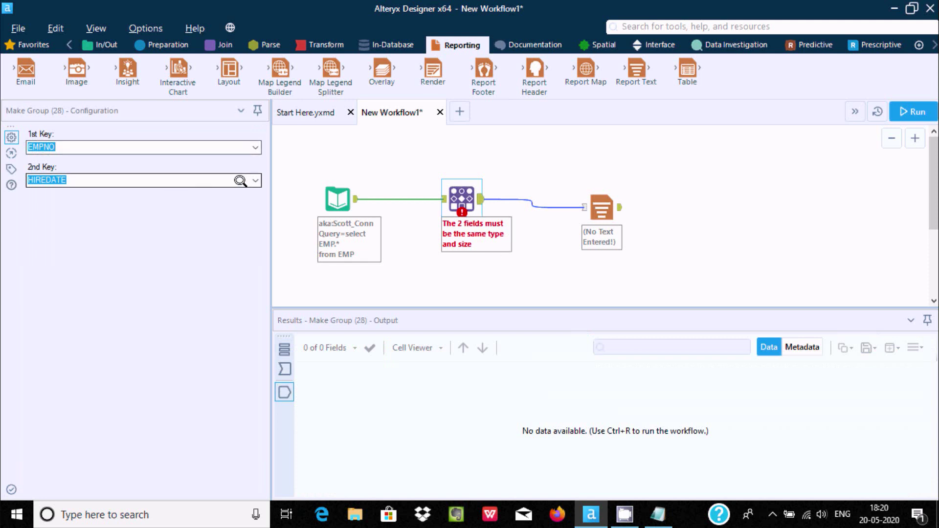
click(252, 174)
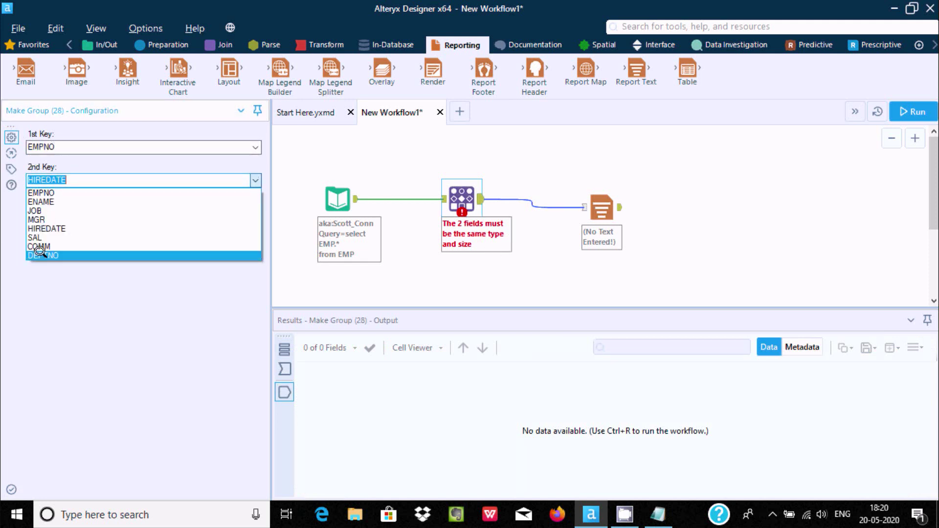
click(40, 253)
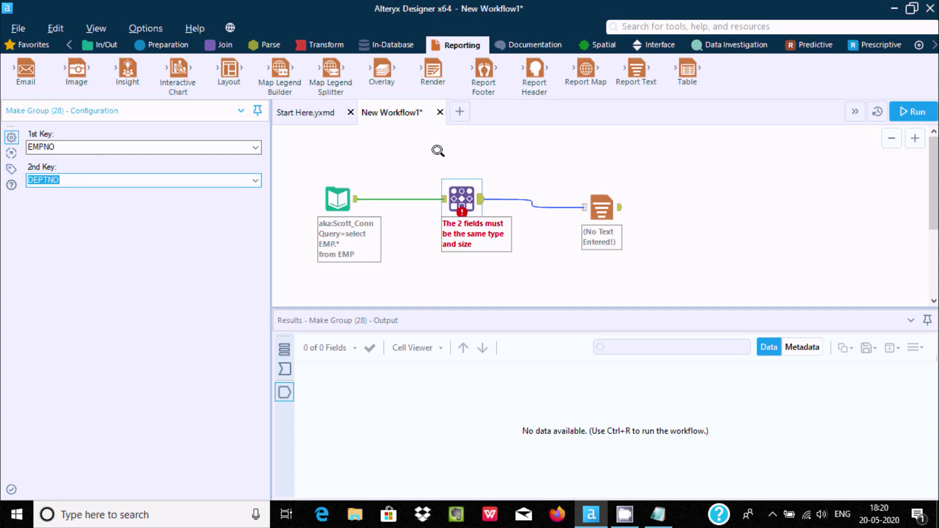
key(ctrl+r)
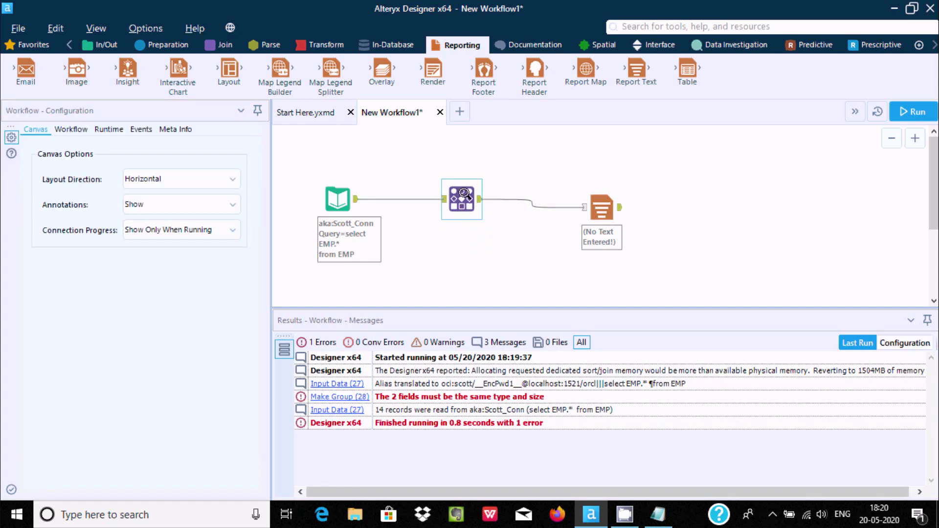
Run from Report Text, view record 1's Text in Cell Viewer, then Make Group's Group/Key output.
click(460, 199)
click(604, 200)
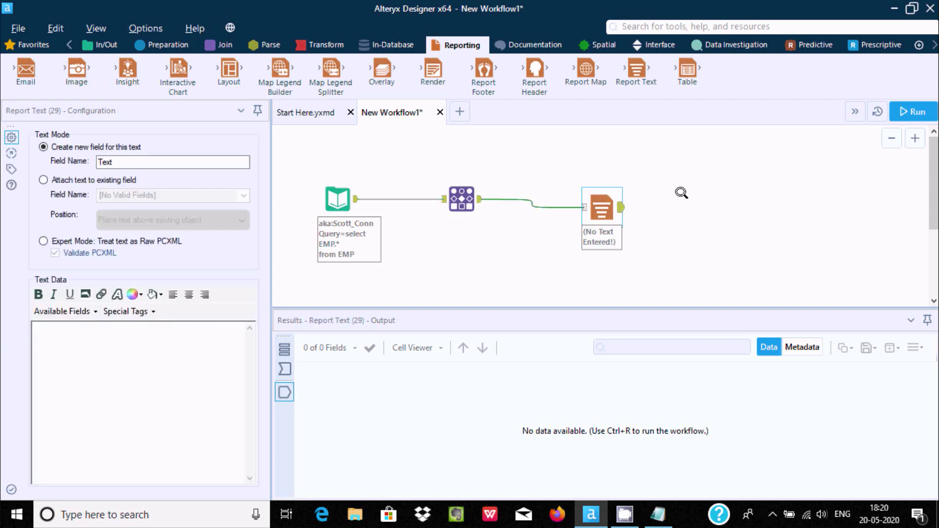
click(911, 112)
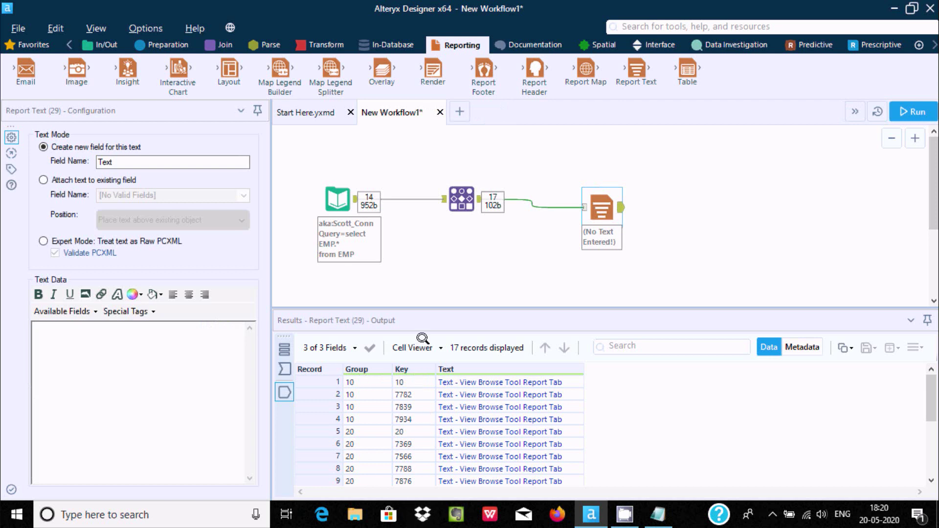
click(509, 379)
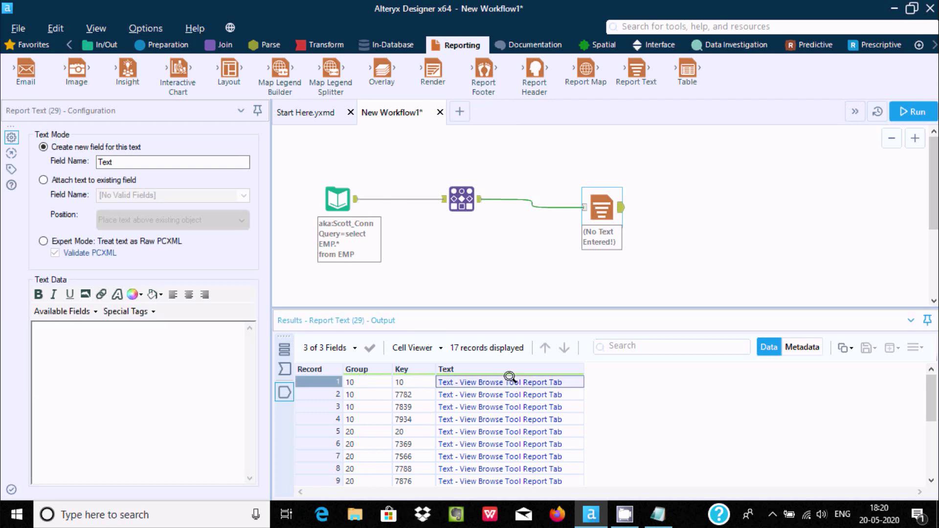
click(509, 377)
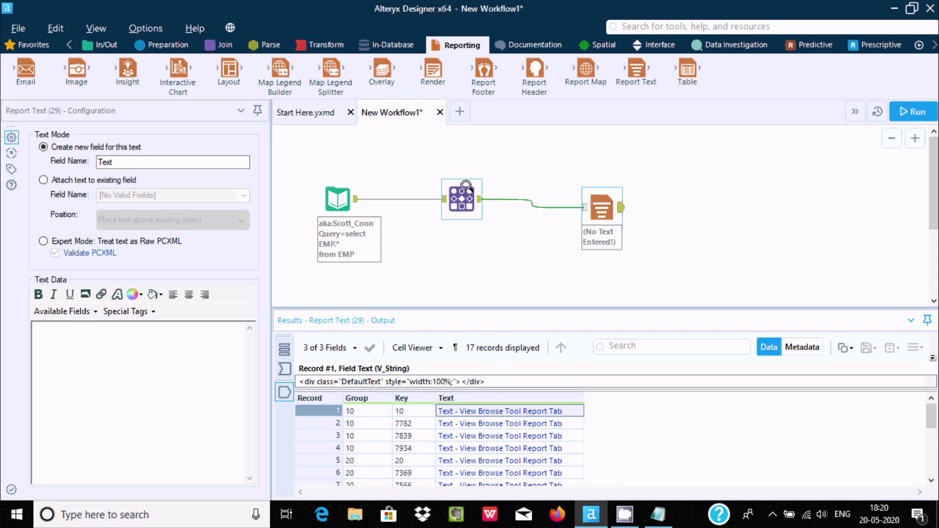
click(461, 197)
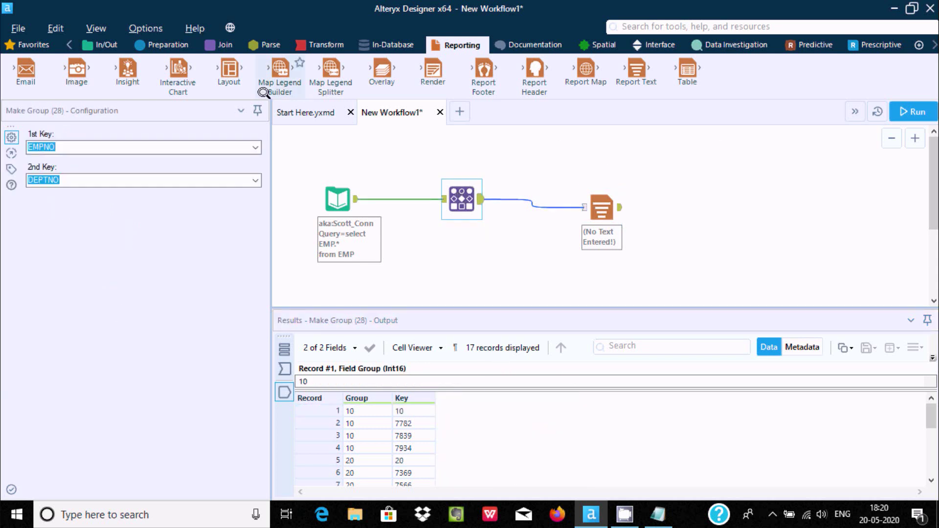